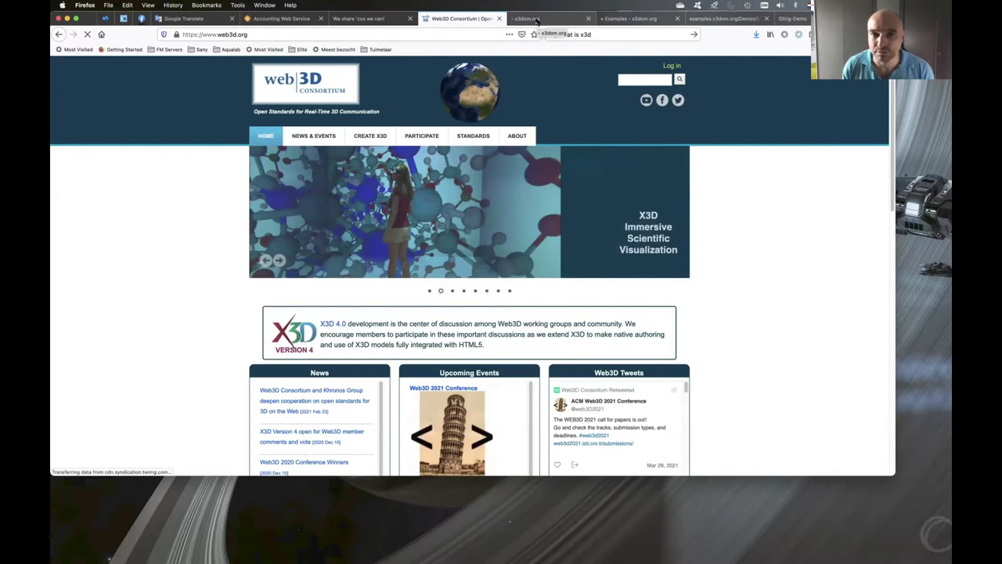
click(527, 18)
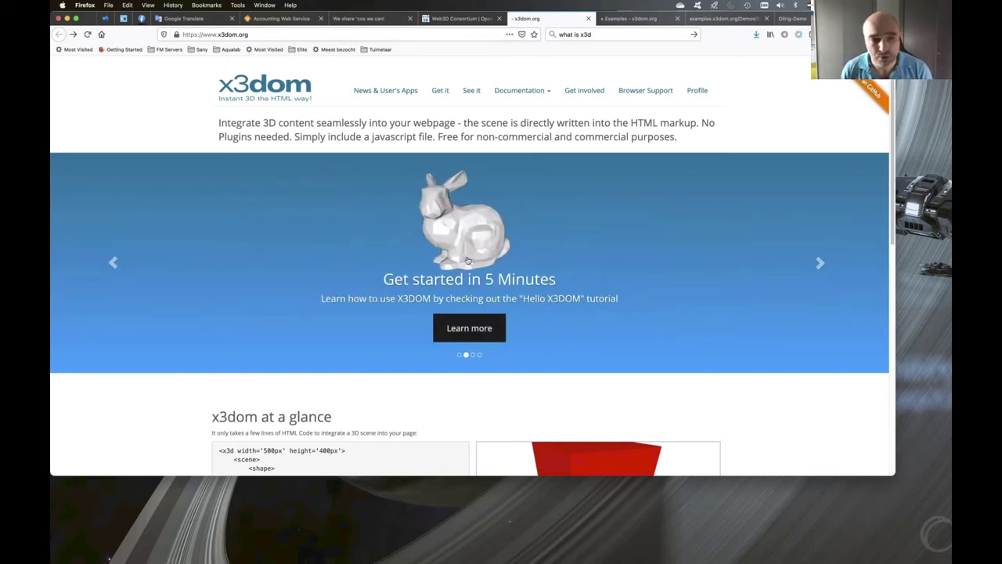
mouse_move(431, 557)
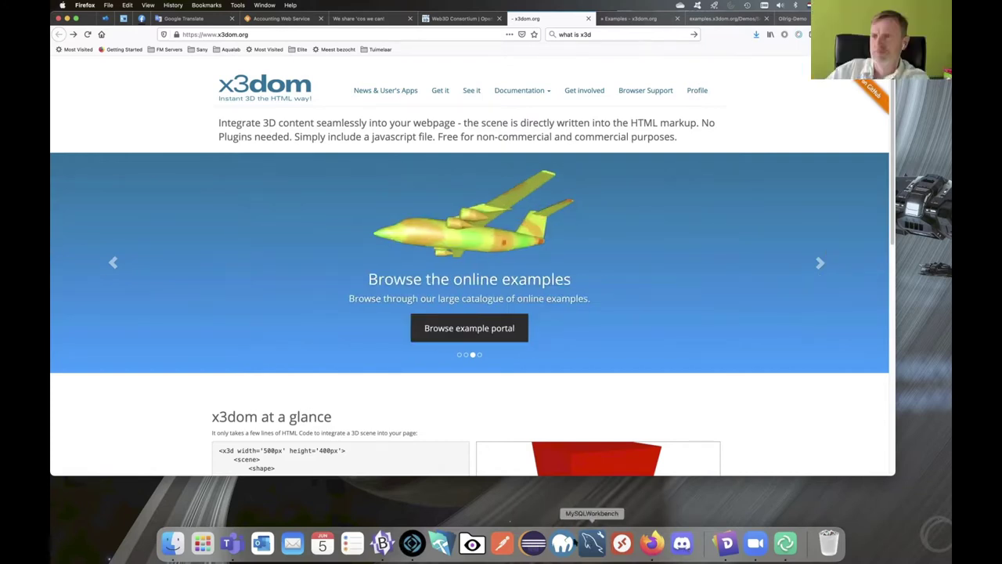
Bring the X3DScene database forward, then shrink and re-zoom its window to show the torus record.
click(412, 543)
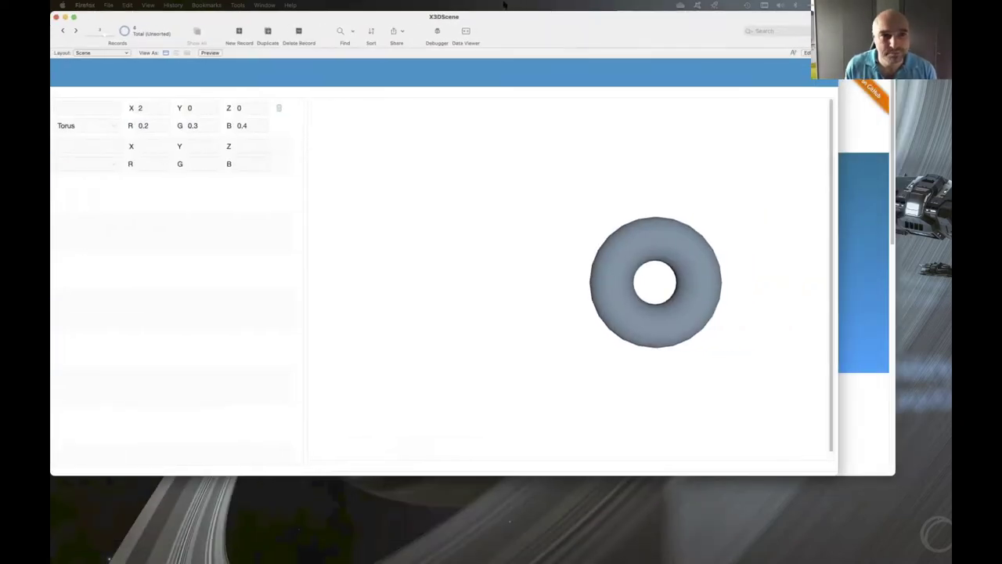
click(75, 17)
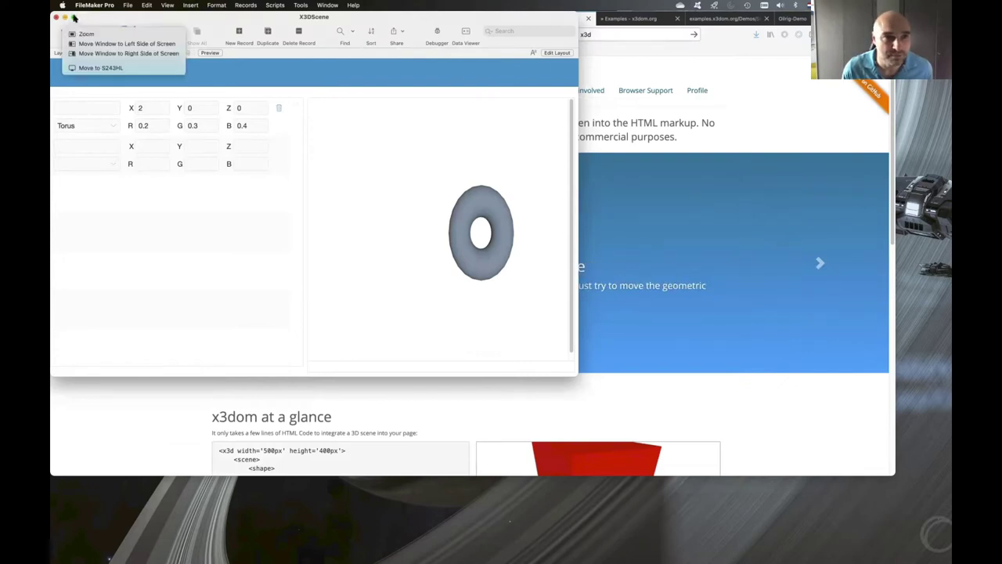
click(75, 17)
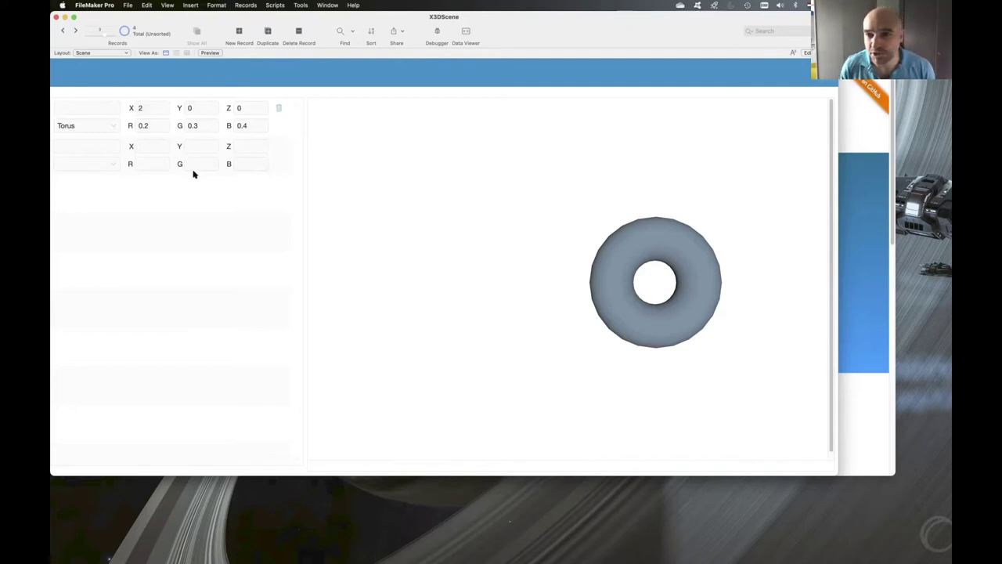
click(113, 127)
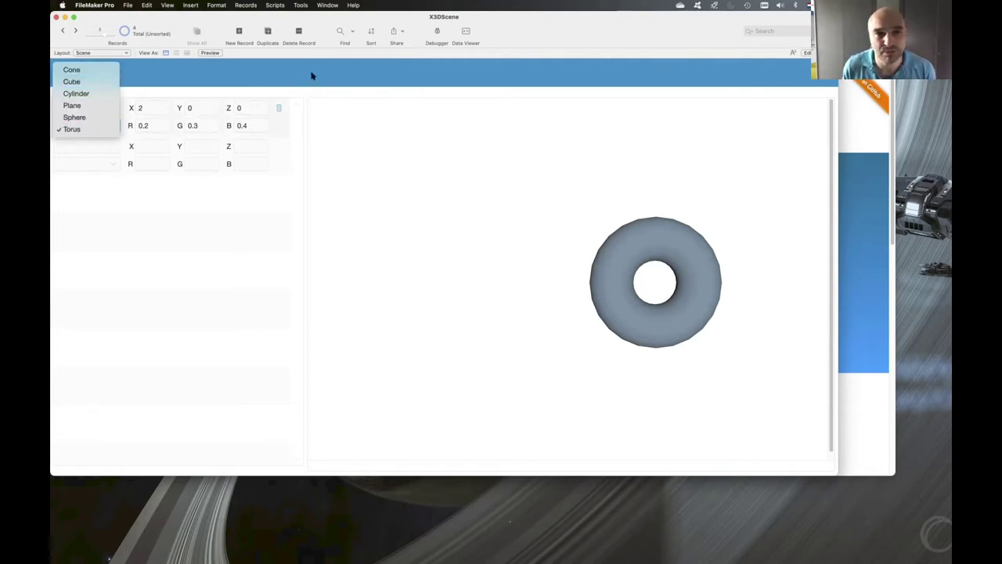
click(161, 99)
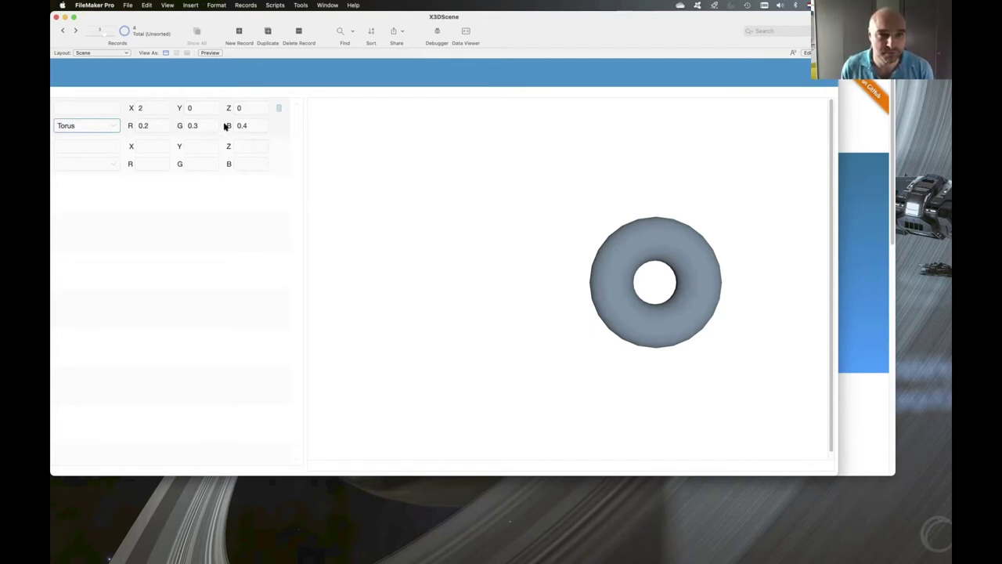
click(557, 271)
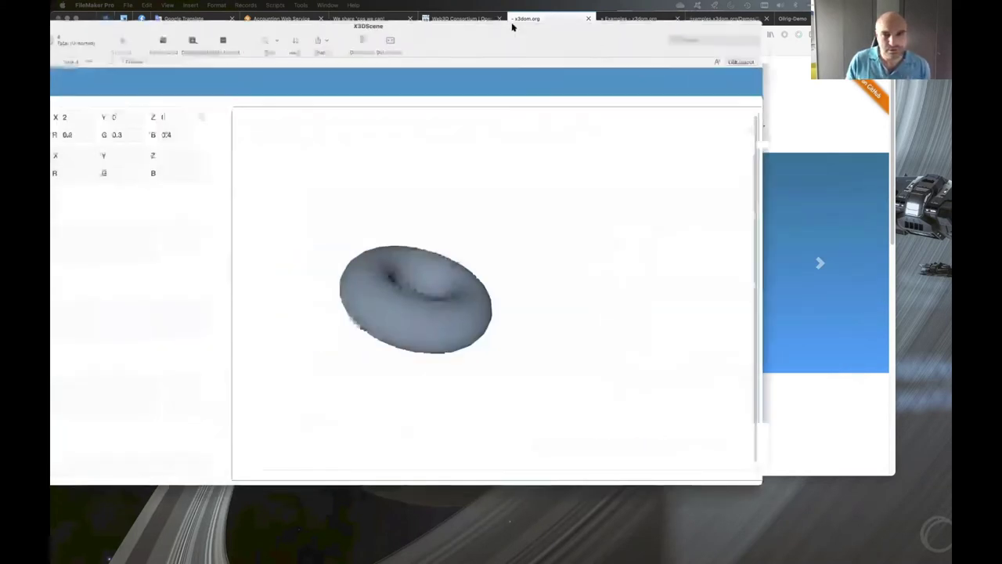
drag(642, 256, 456, 282)
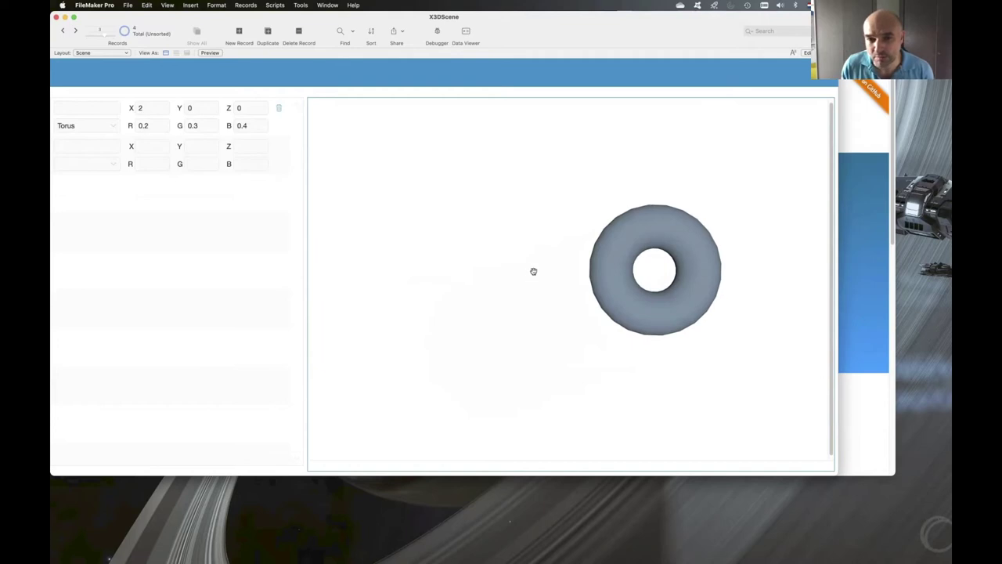
drag(532, 271, 516, 275)
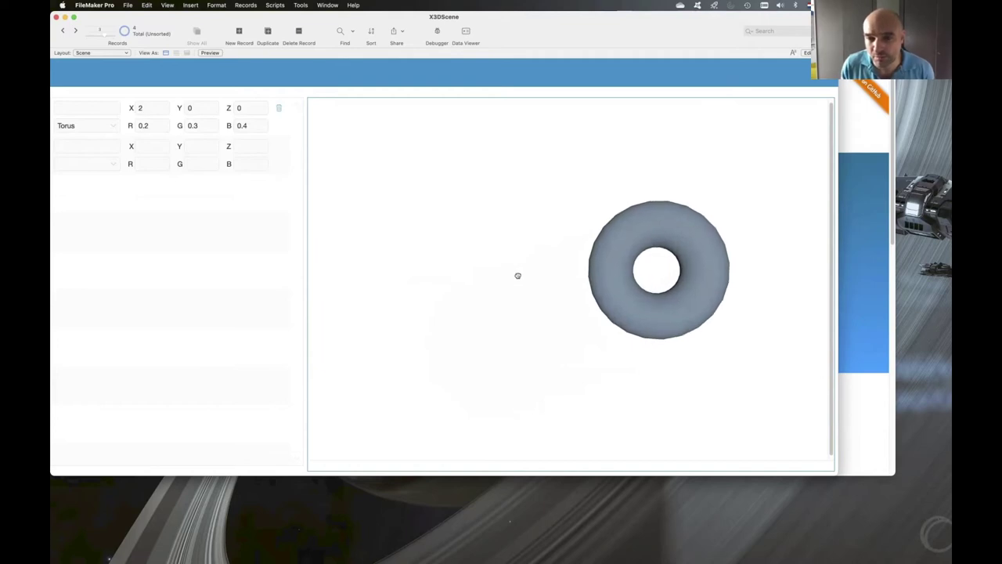
click(466, 31)
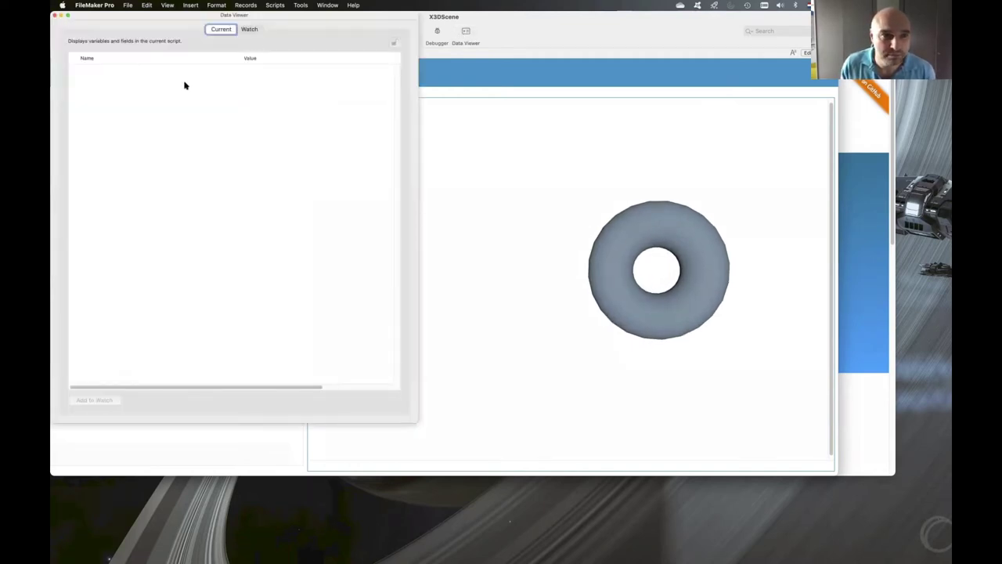
click(250, 30)
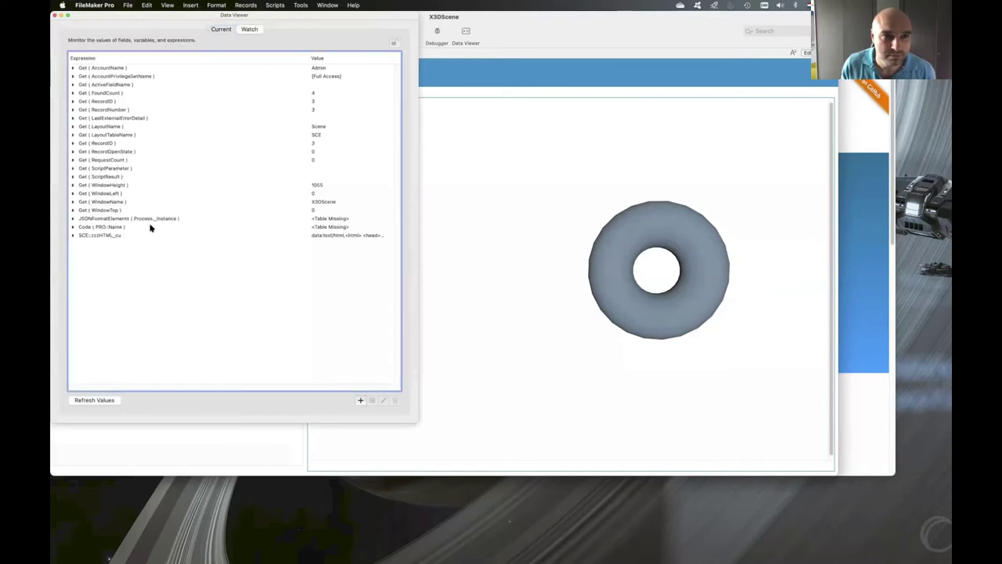
click(95, 236)
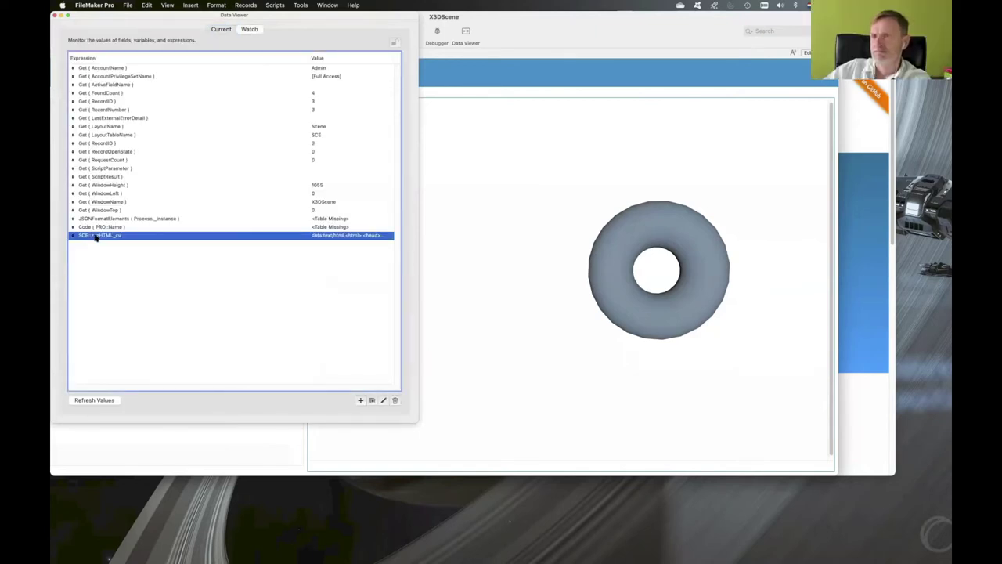
double_click(94, 235)
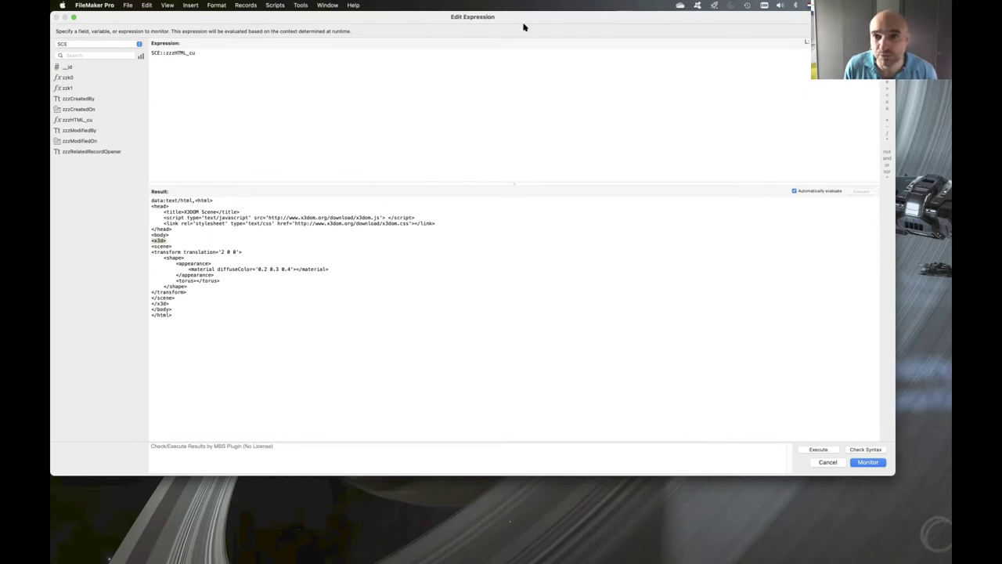
click(828, 462)
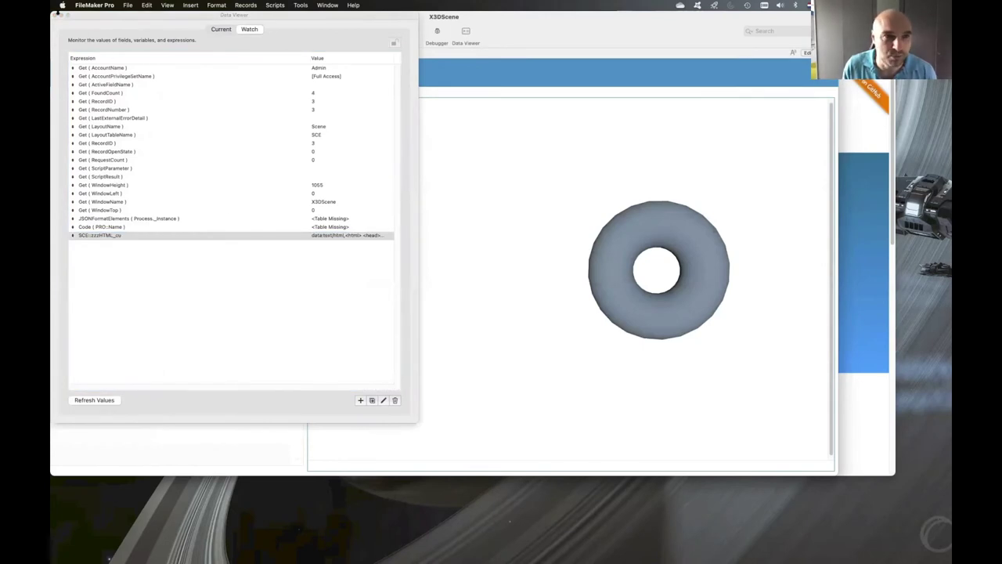
Close the Data Viewer, go back to the torus and sphere record, and orbit its scene.
click(60, 15)
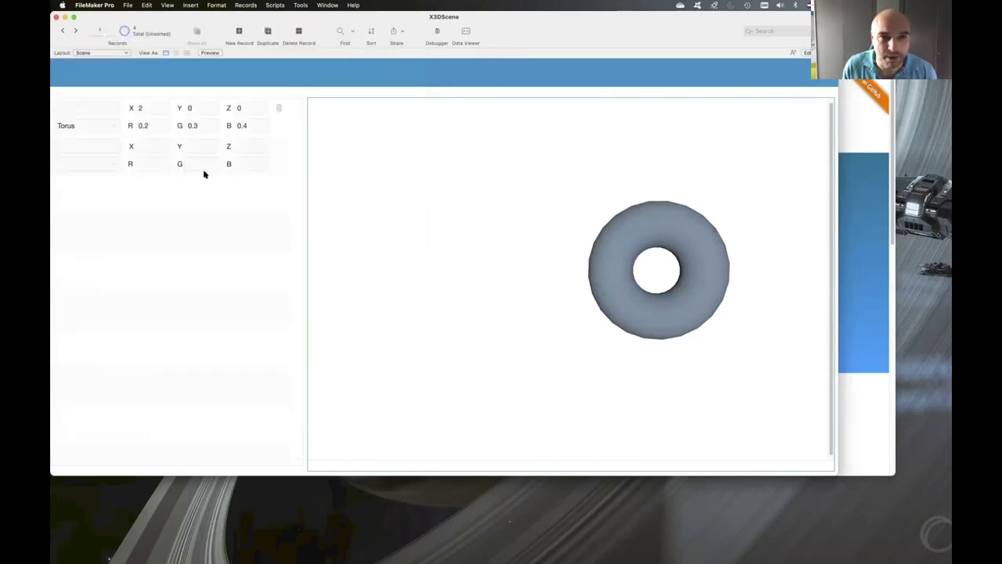
click(64, 31)
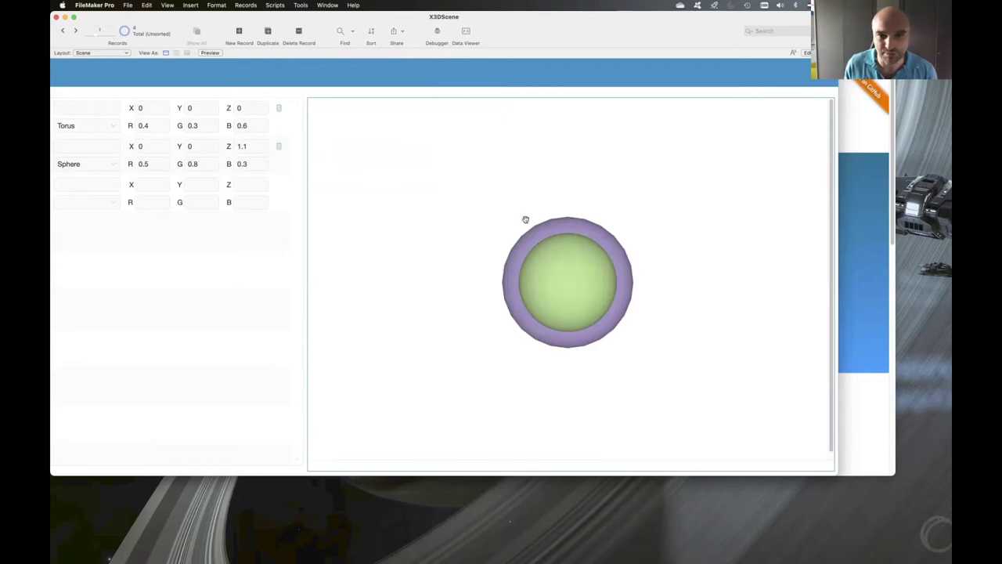
drag(707, 273, 564, 208)
Orbit the cone, sphere and torus record until the torus is edge-on, then advance to the star map.
click(62, 31)
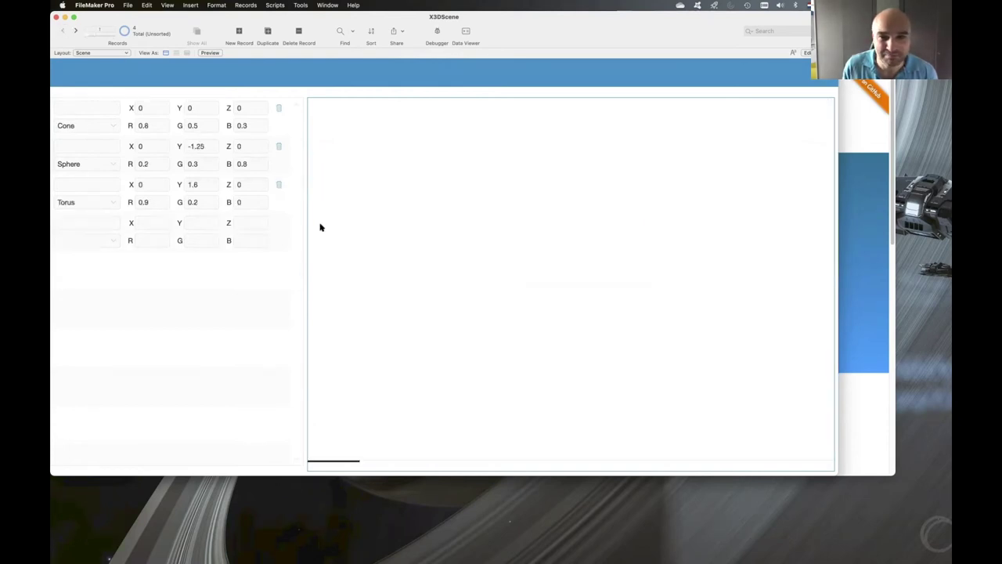
drag(666, 280, 591, 255)
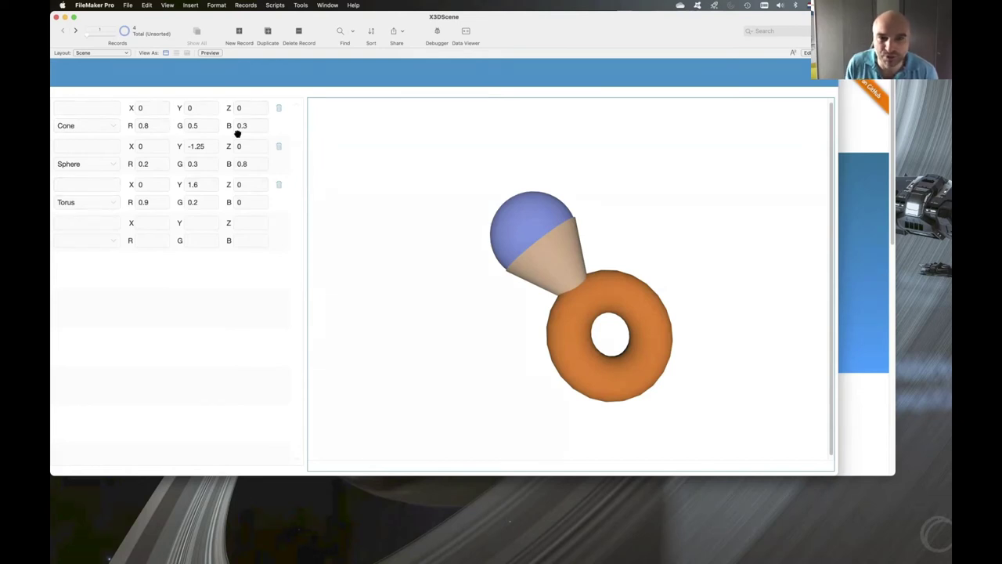
drag(644, 235, 583, 243)
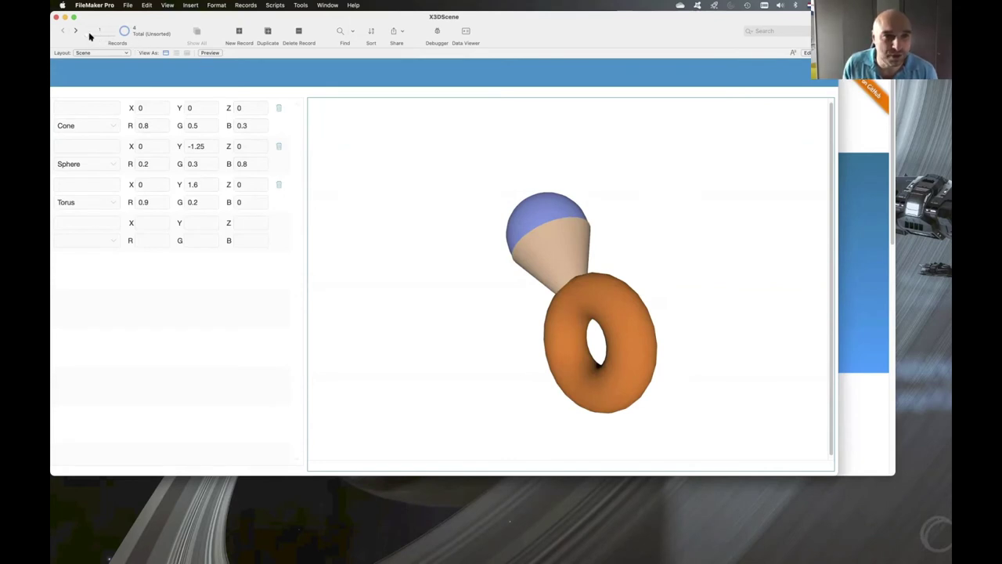
click(115, 36)
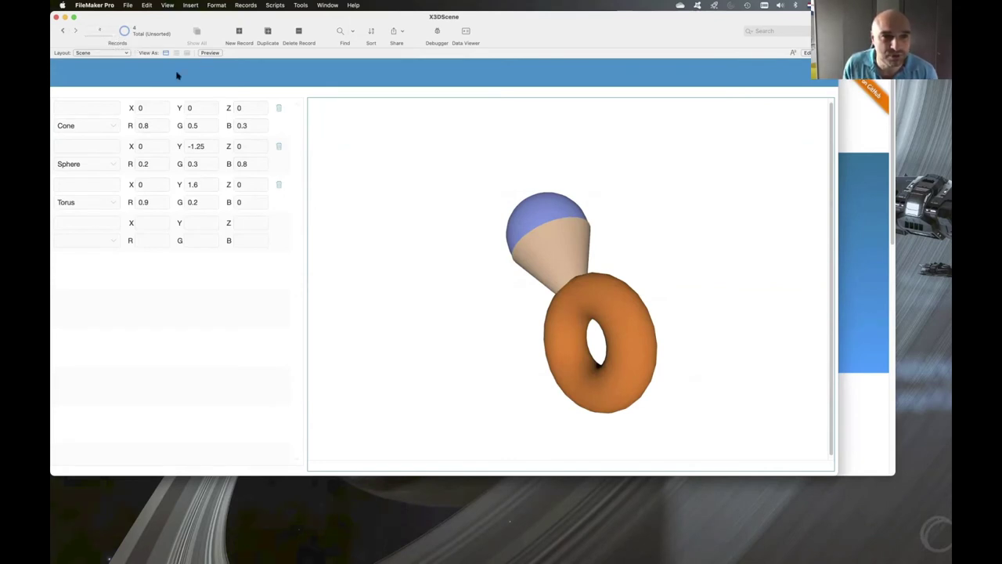
Orbit the star map of black spheres through several angles to compare star positions.
scroll(577, 249, down, 5)
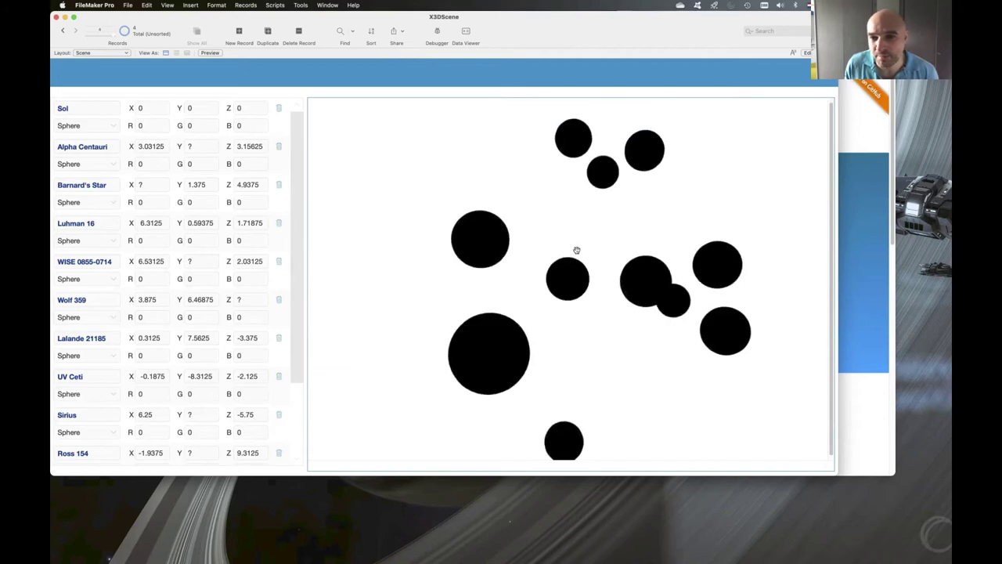
drag(618, 251, 446, 222)
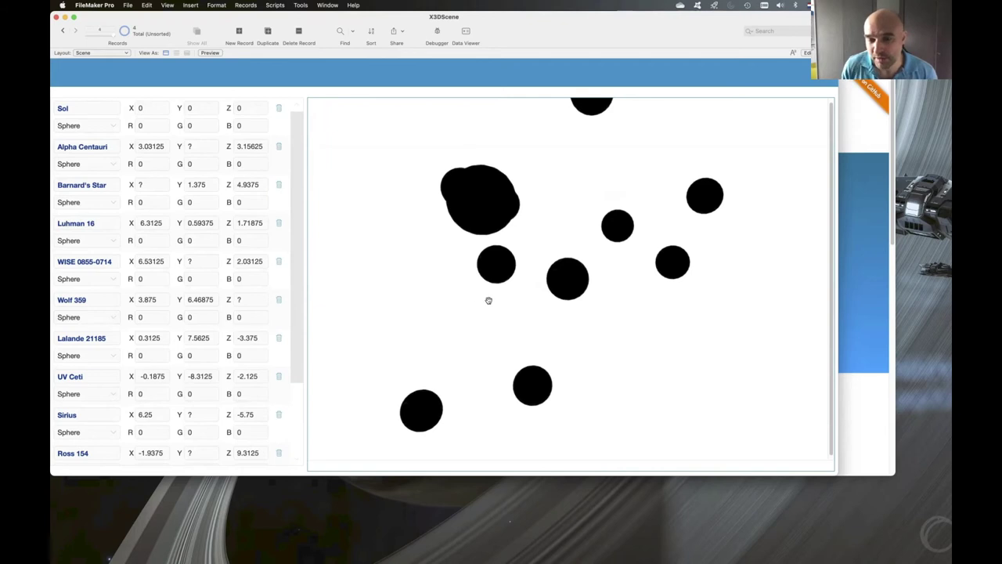
drag(602, 308, 548, 261)
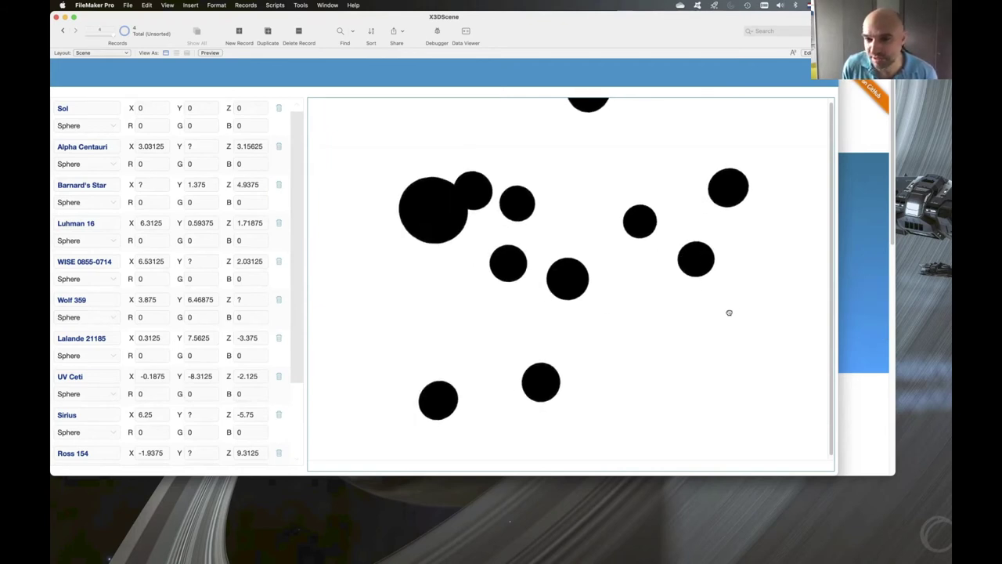
drag(729, 313, 700, 307)
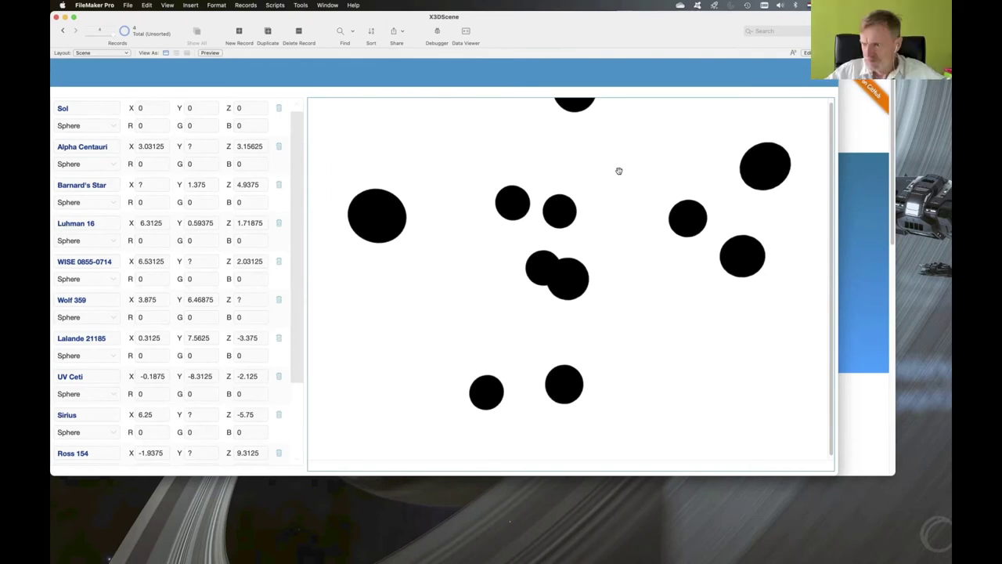
drag(606, 219, 451, 243)
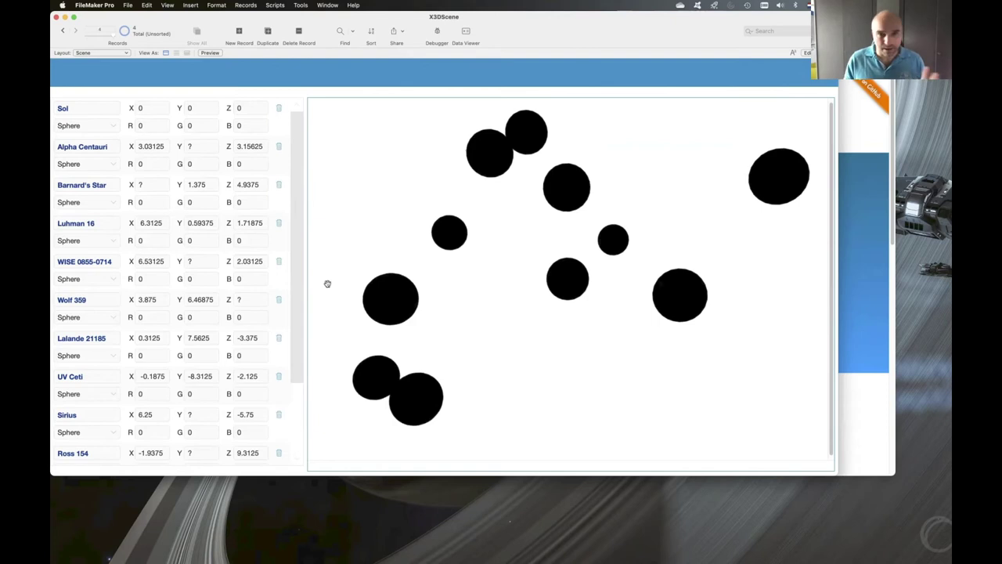
mouse_move(655, 544)
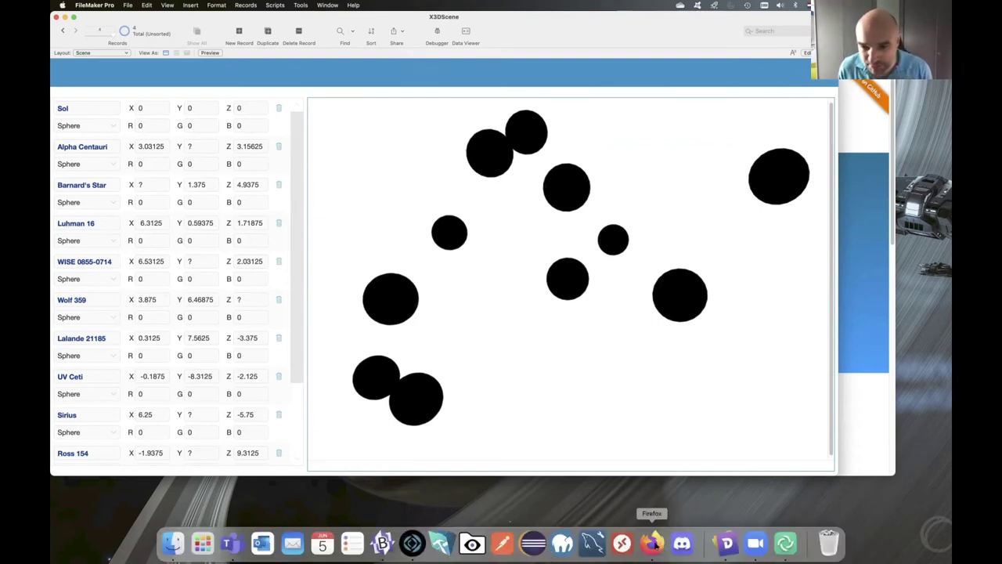
In Firefox's x3dom Siena cathedral demo, cycle three preset viewpoints with Page Down to look down the nave.
click(652, 542)
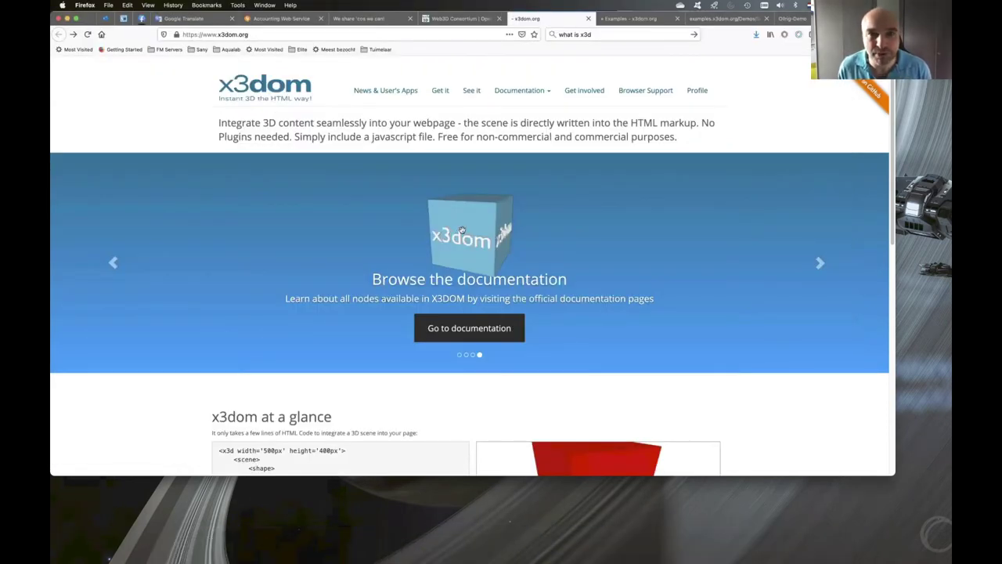
click(720, 19)
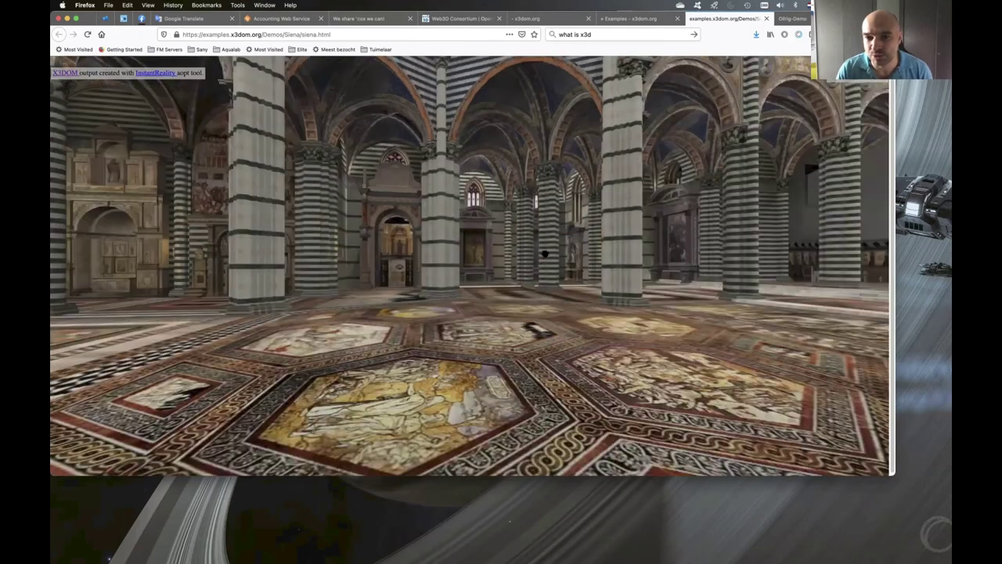
key(Page_Down)
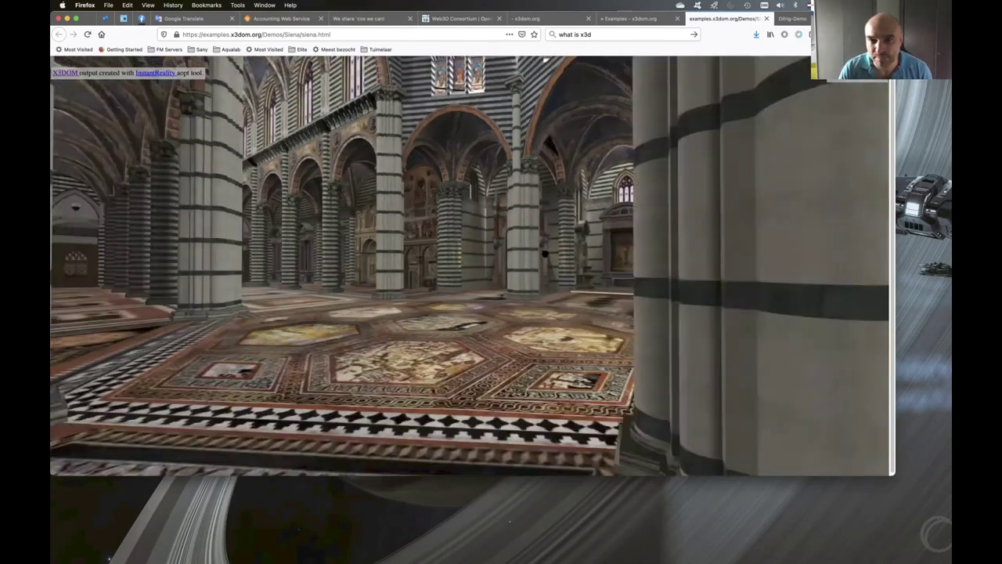
key(Page_Down)
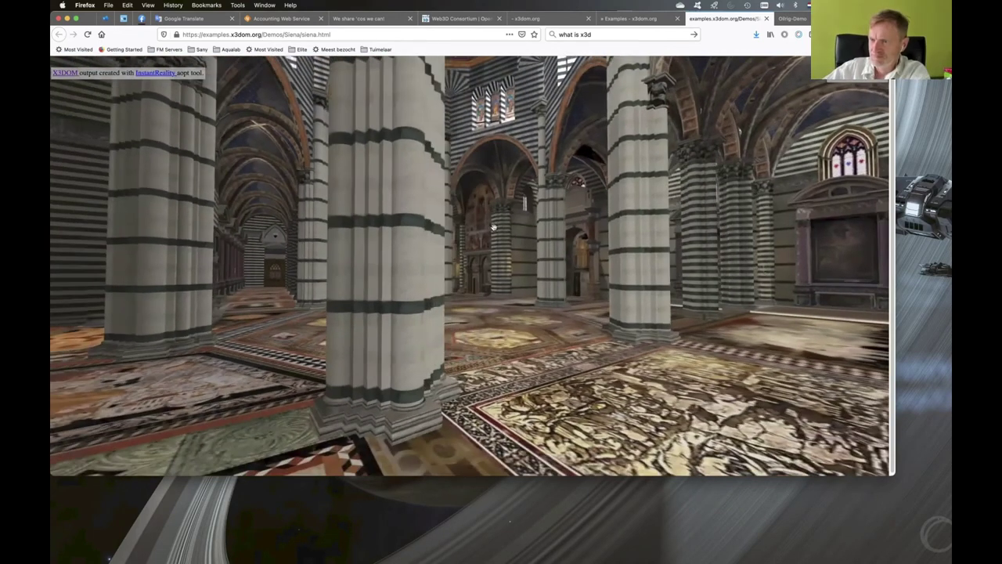
key(Page_Down)
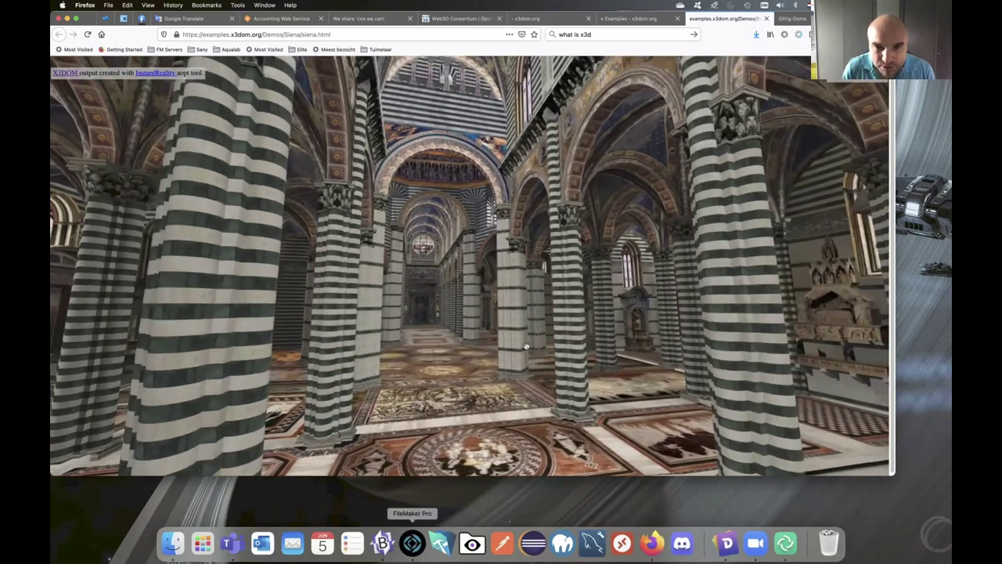
Back in FileMaker, open the Data Viewer's SCE::zzzHTML_cu watch expression for inspection.
click(412, 542)
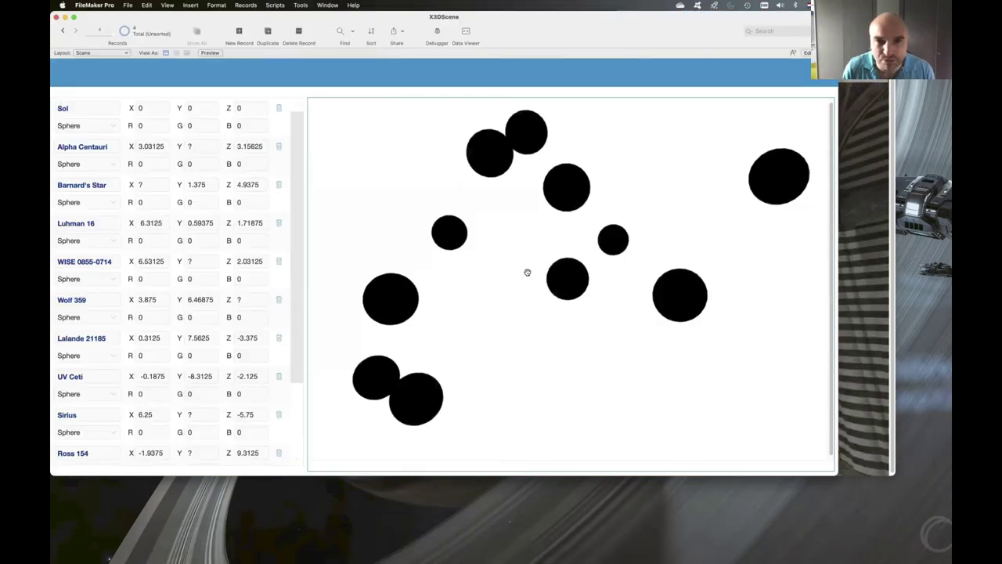
click(466, 33)
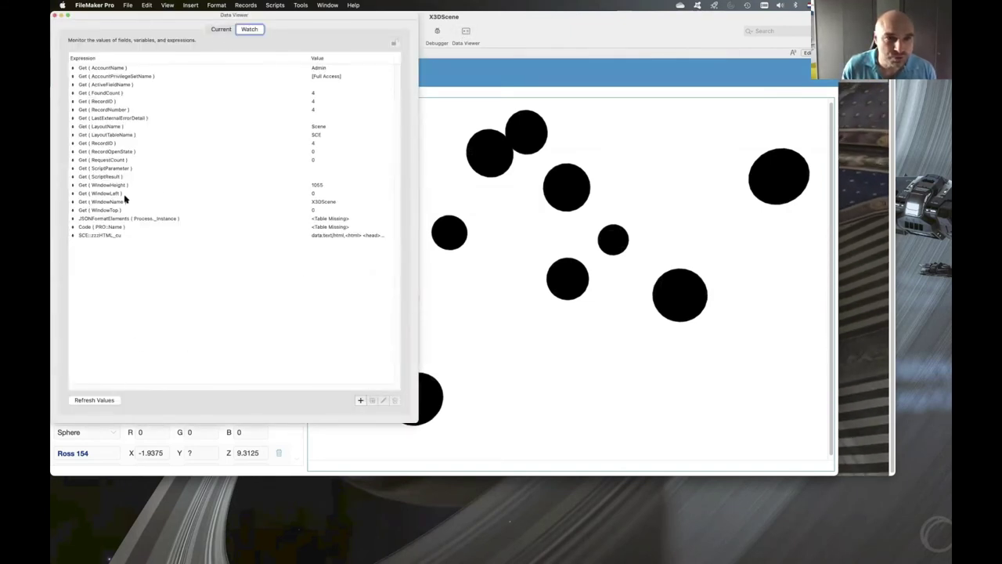
click(110, 234)
double_click(110, 234)
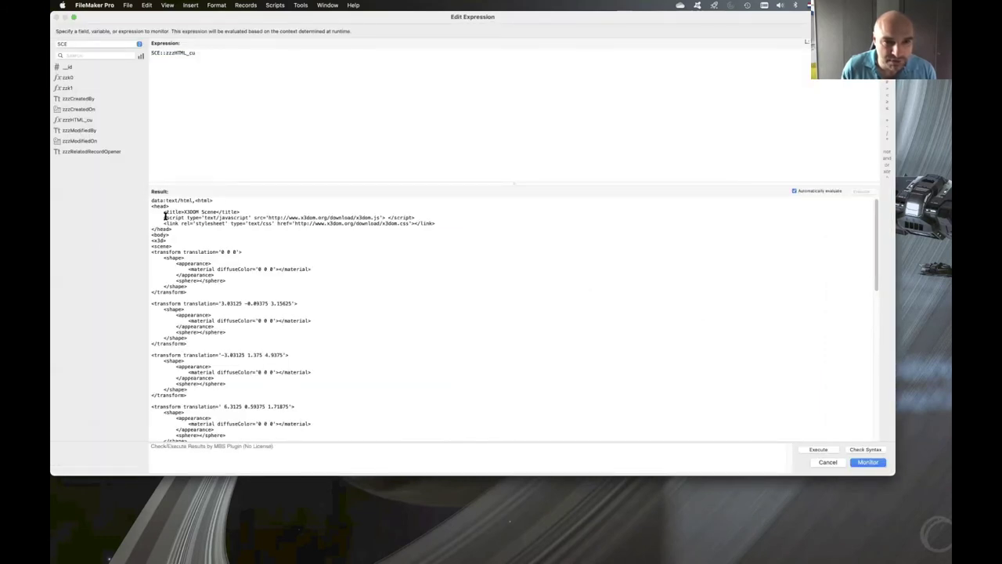
Highlight the x3dom script and stylesheet lines, scroll through the generated HTML, then cancel.
drag(166, 217, 417, 218)
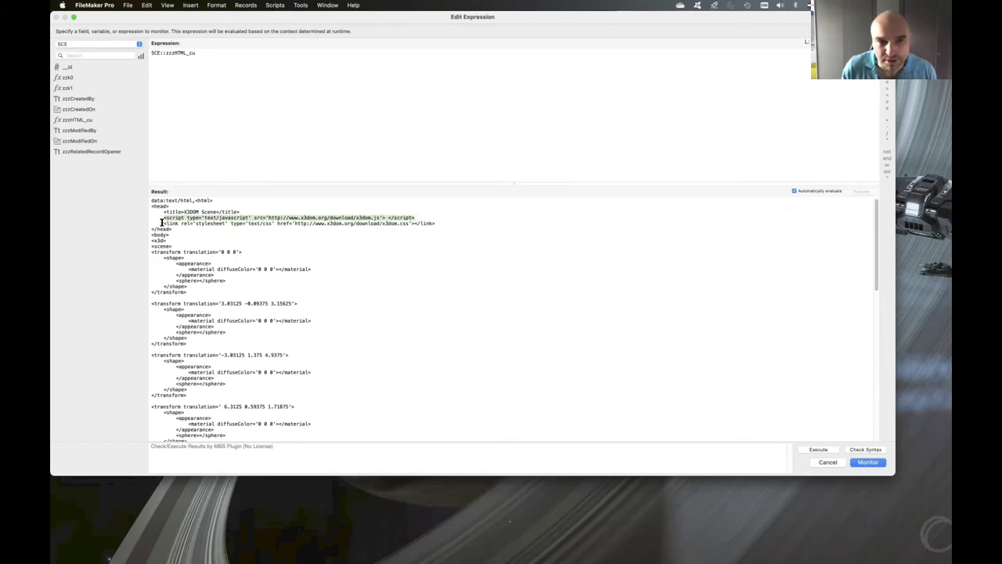
drag(161, 222, 438, 224)
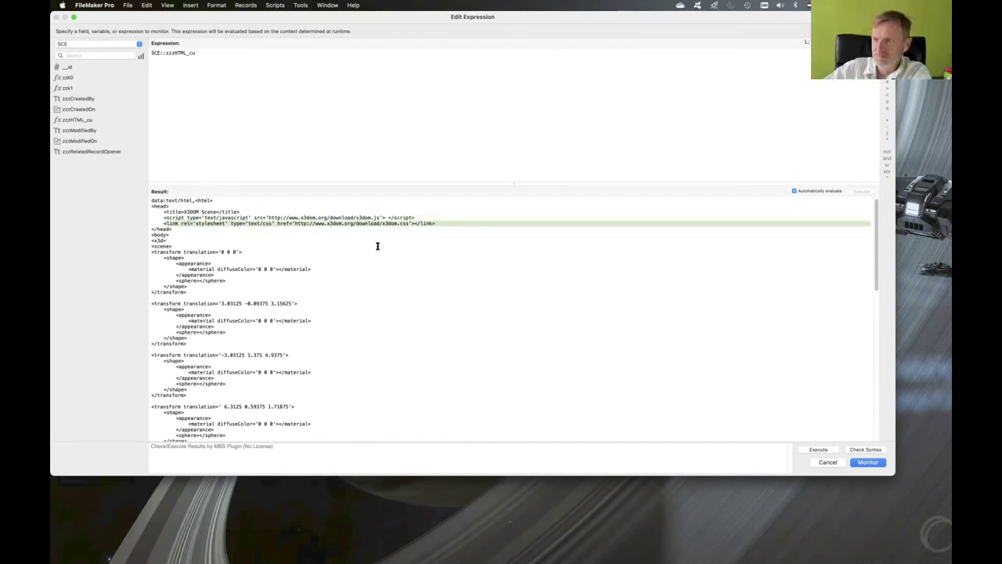
scroll(358, 318, down, 3)
scroll(360, 319, down, 15)
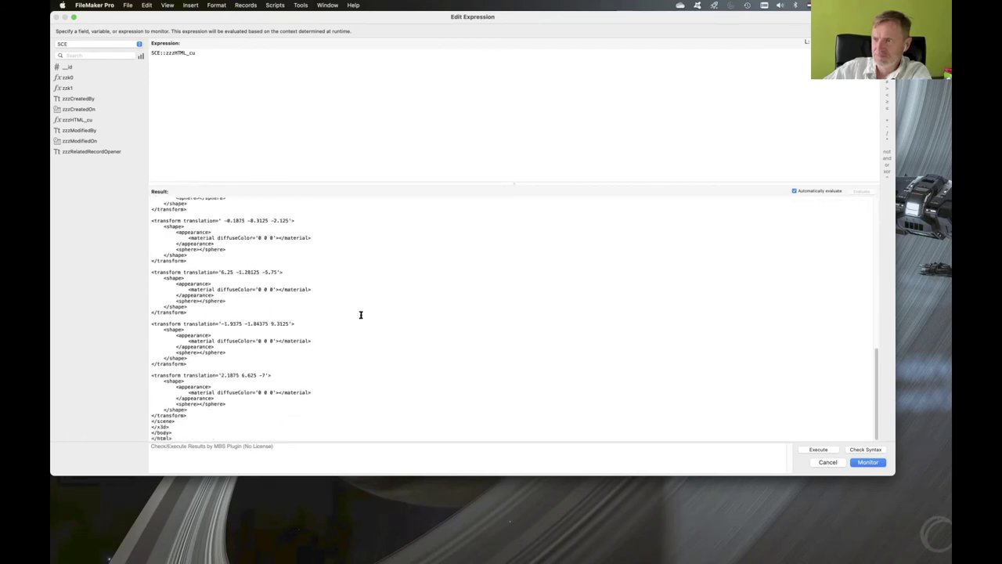
scroll(360, 316, up, 20)
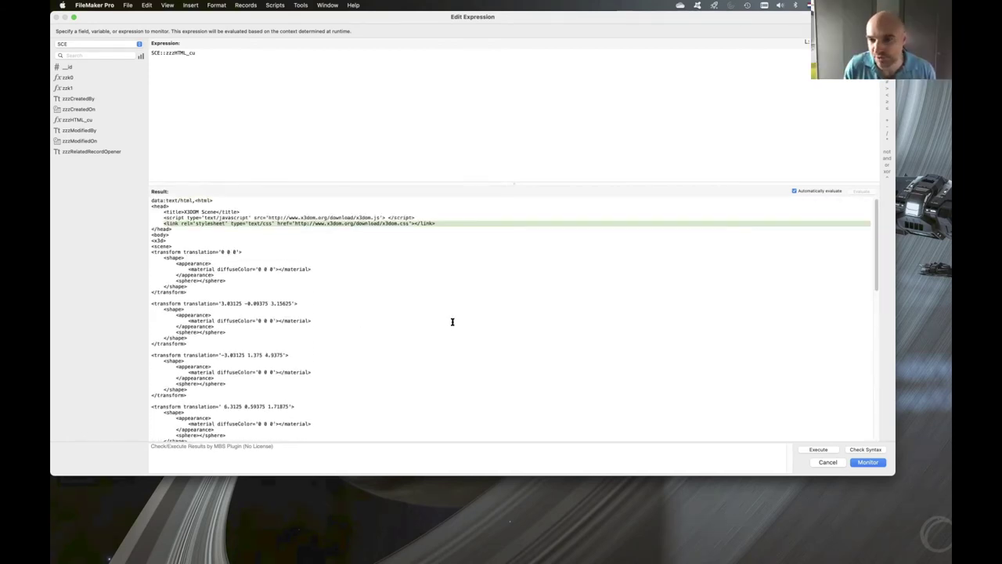
click(828, 462)
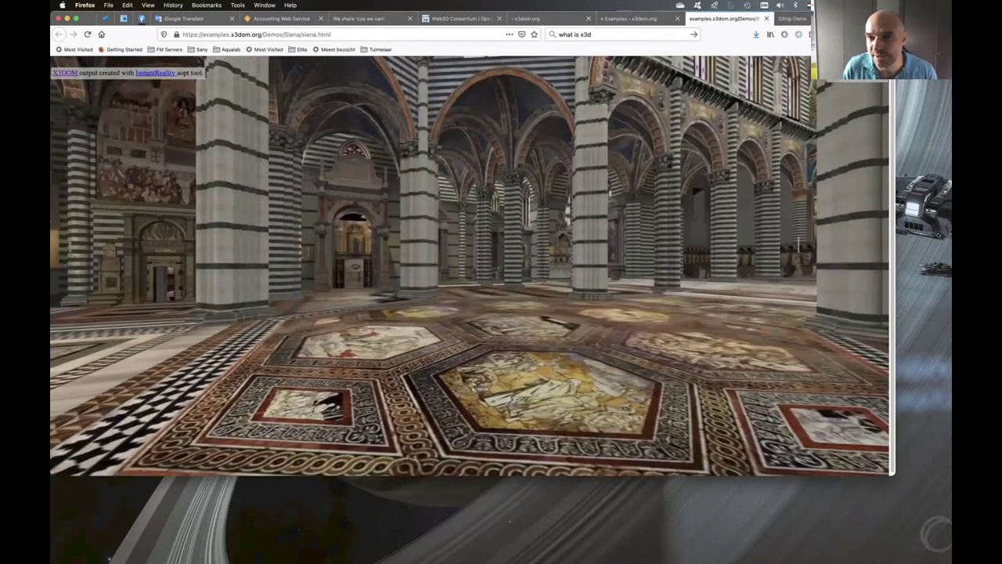
Switch to the Oilrig-Demo tab with Ctrl+Tab and orbit the rig to look down on the helipad.
key(ctrl+Tab)
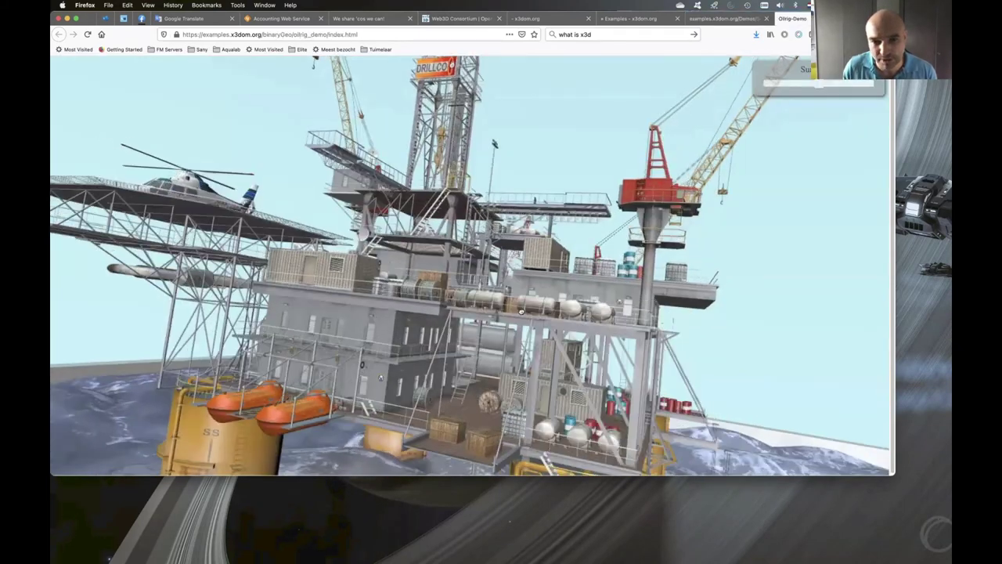
drag(549, 319, 164, 365)
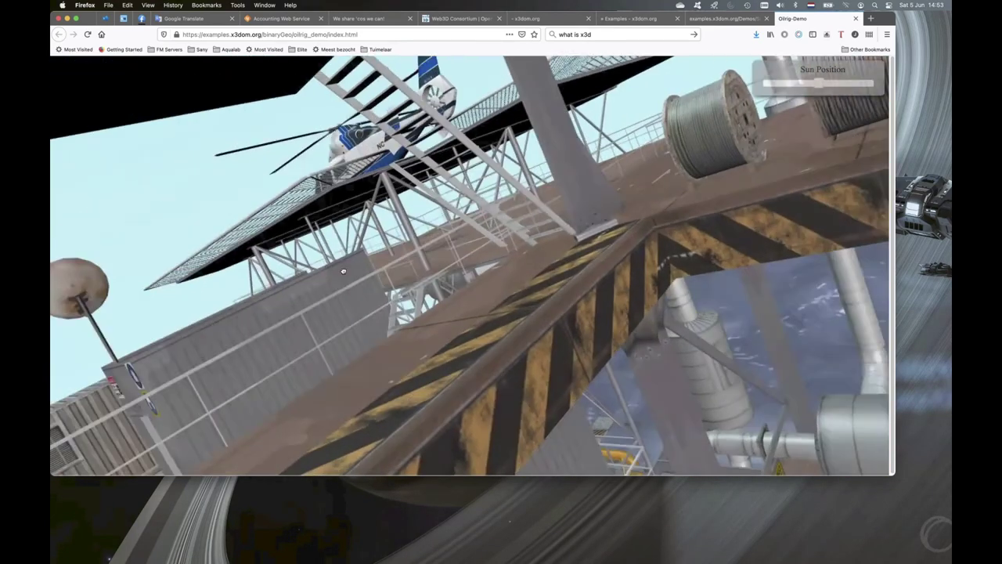
Drag the oil rig 3D view to reposition the camera over the platform.
drag(343, 270, 414, 297)
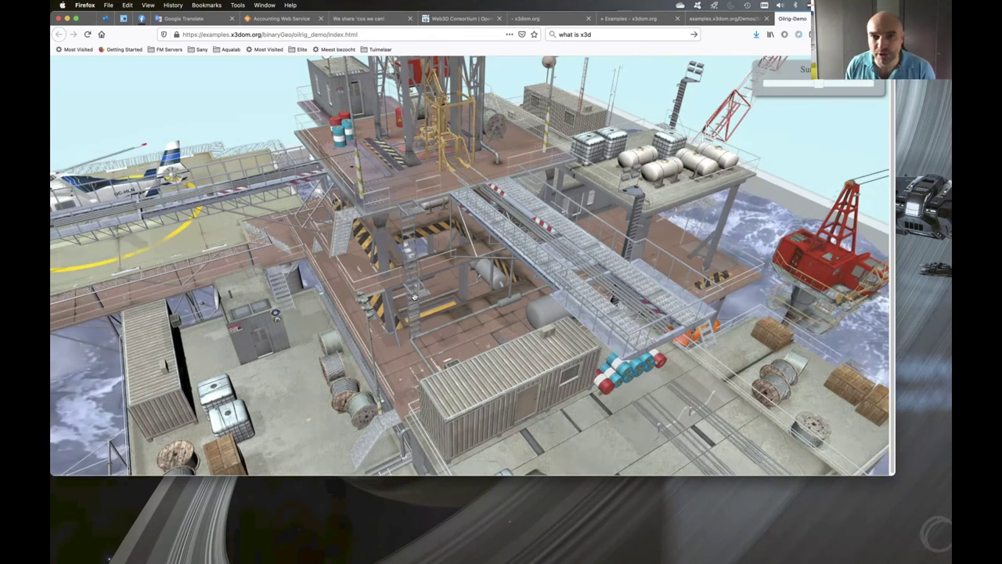
Bring FileMaker forward, close the Data Viewer, and drag the Sol-to-Ross 154 star map to a new angle.
mouse_move(573, 559)
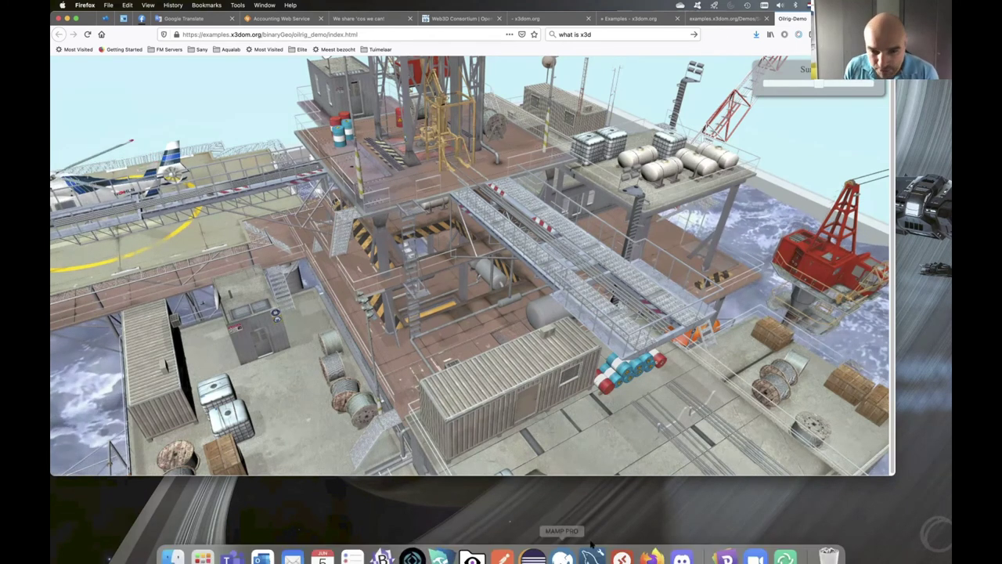
click(412, 542)
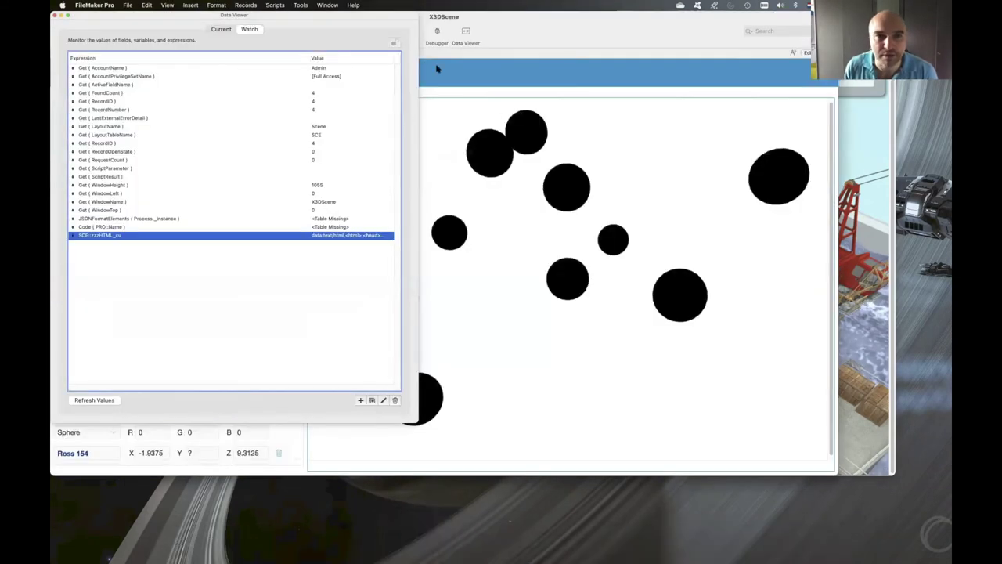
click(55, 14)
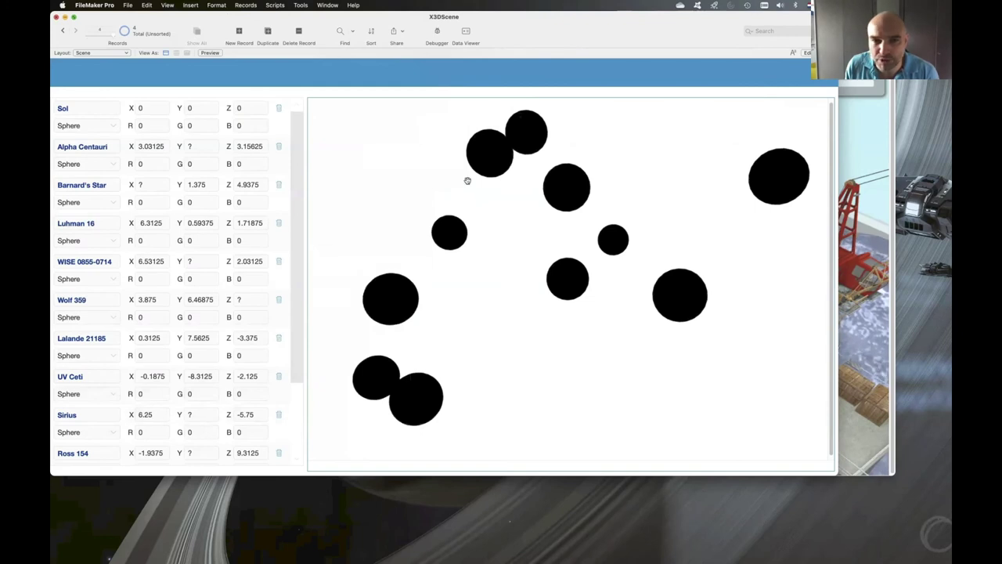
drag(467, 181, 653, 170)
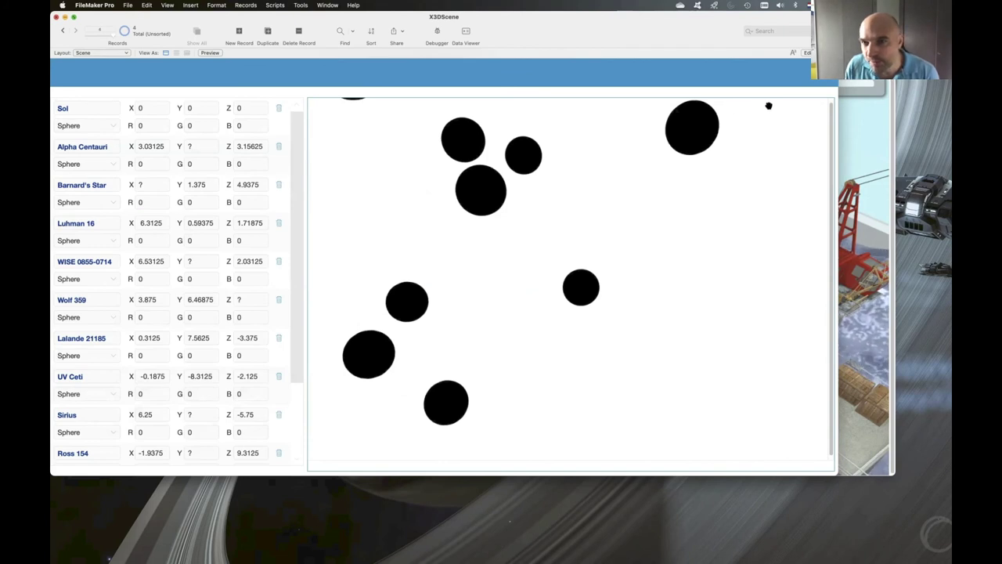